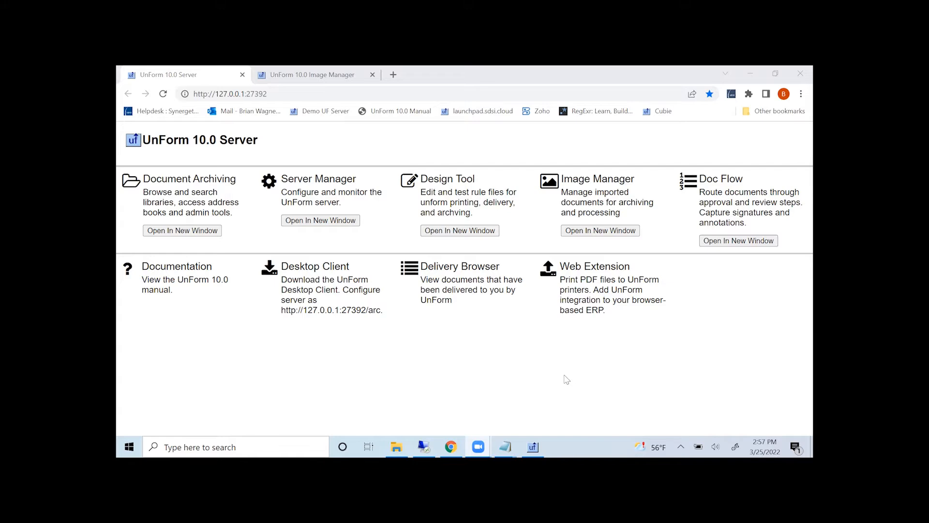
Open the AP_ABB job from the AP group in the Image Manager's job definitions editor
click(334, 81)
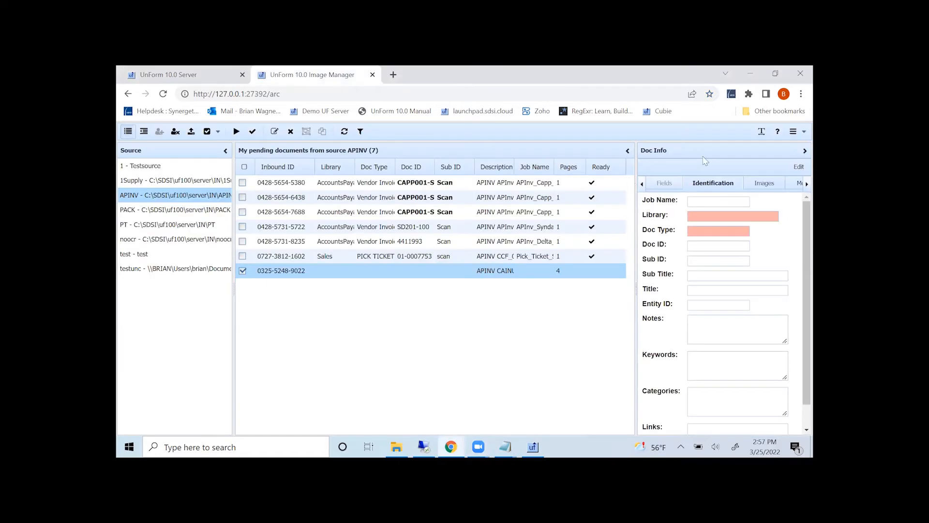
click(801, 136)
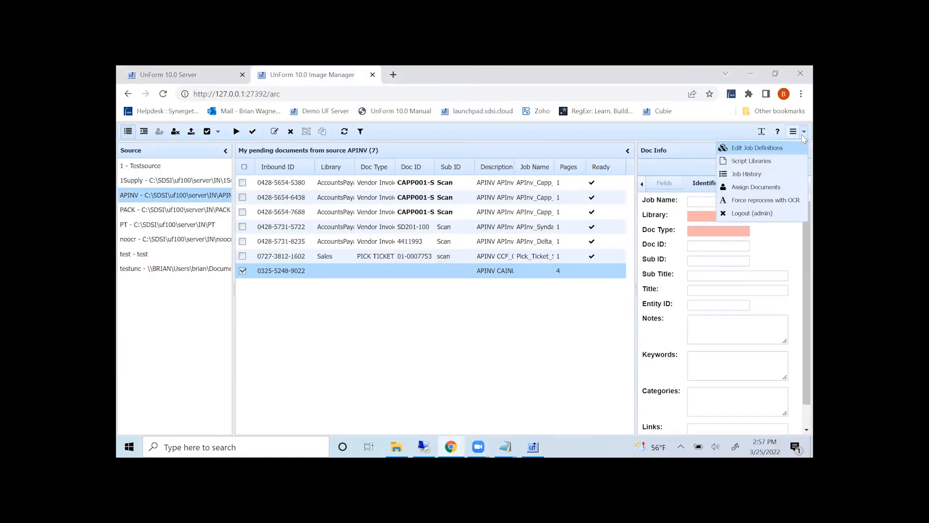
click(771, 149)
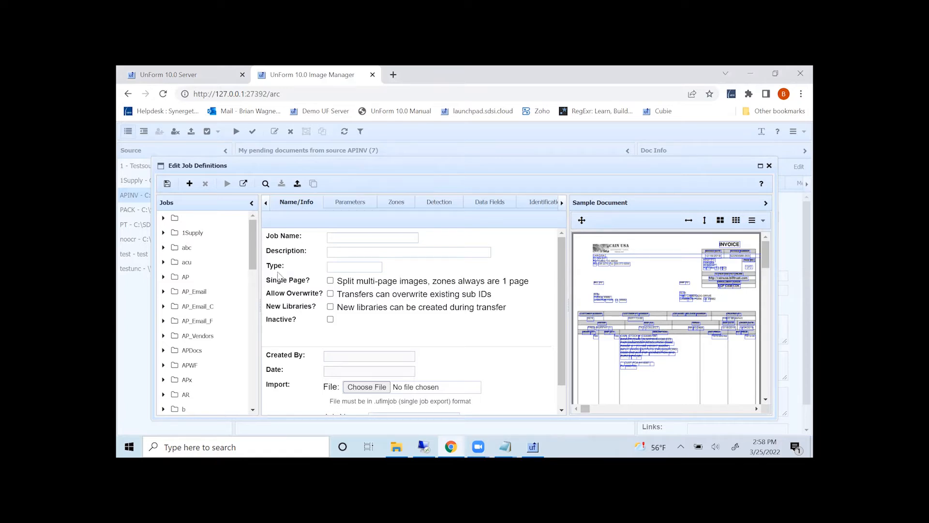
click(163, 277)
scroll(251, 255, down, 1)
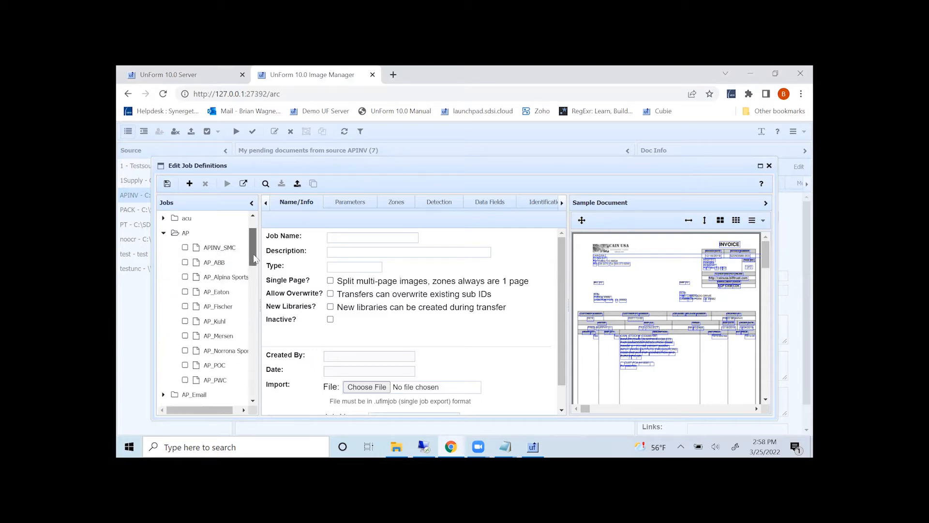
click(220, 264)
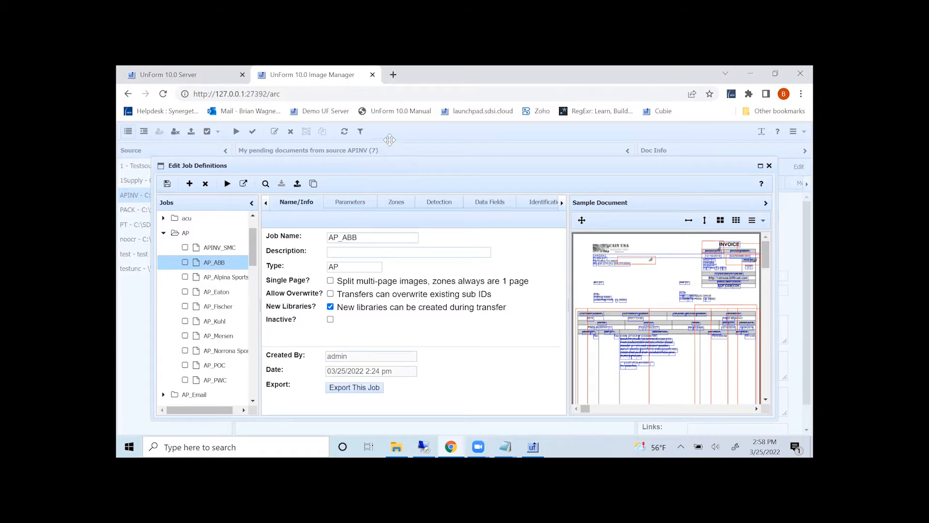
drag(390, 140, 390, 140)
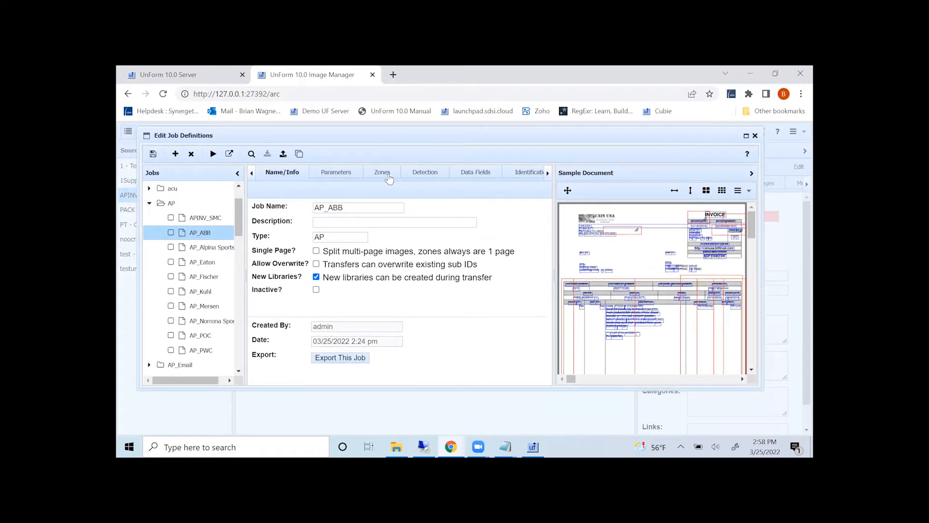
Add an OCR zone named ABC to the AP_ABB job and save the job
click(383, 172)
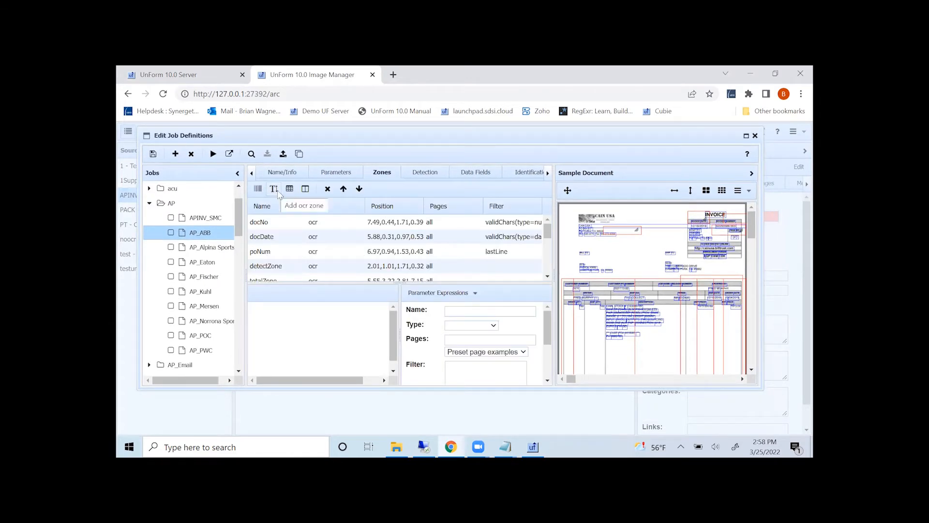
click(278, 192)
double_click(488, 309)
text(ABC)
click(153, 154)
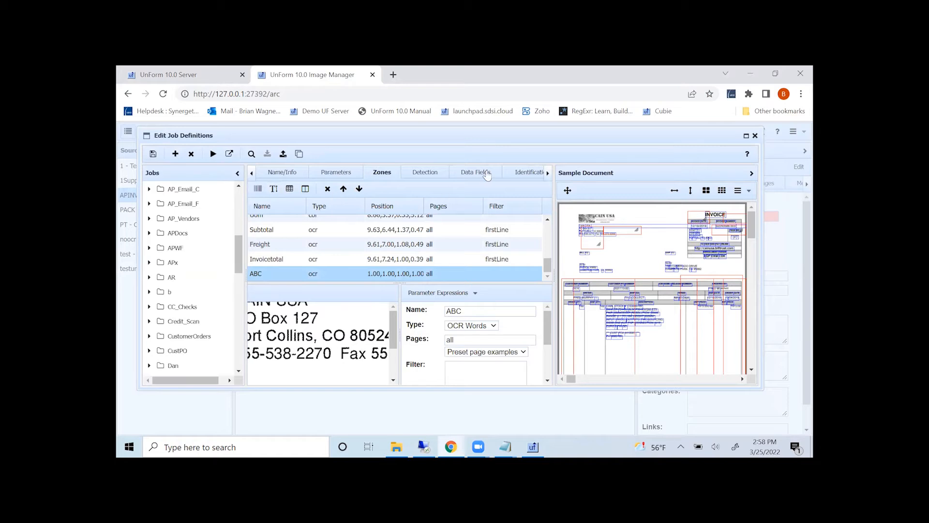
Add a data field named XYZ with the type Short text to the AP_ABB job
click(488, 175)
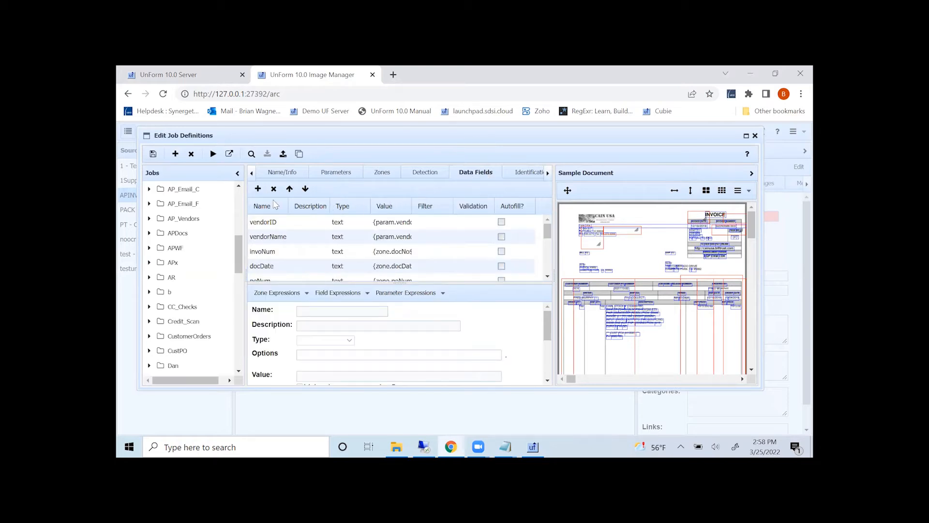
click(259, 190)
text(XYZ)
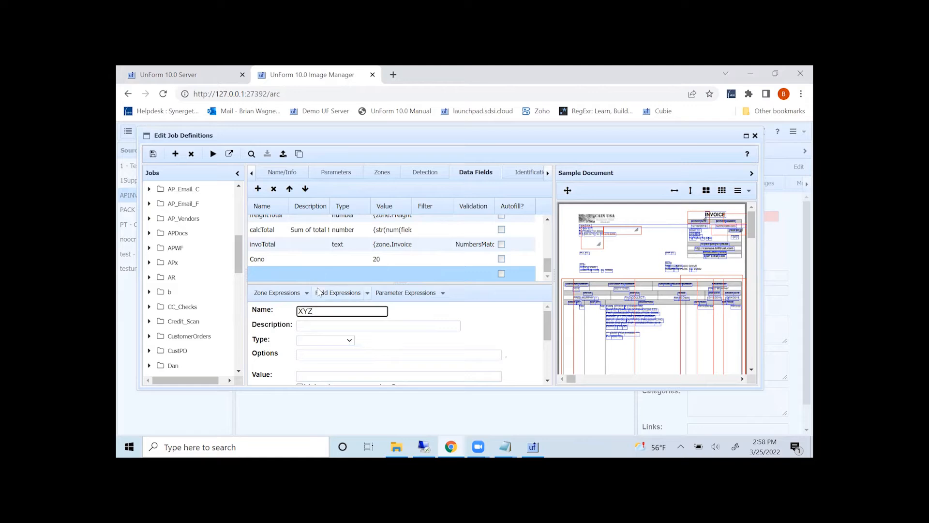
click(308, 377)
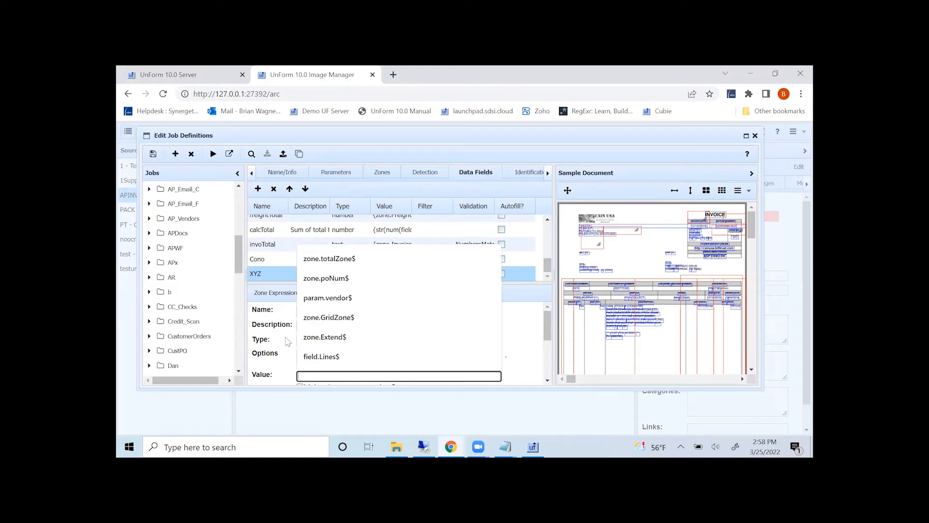
click(284, 297)
click(330, 341)
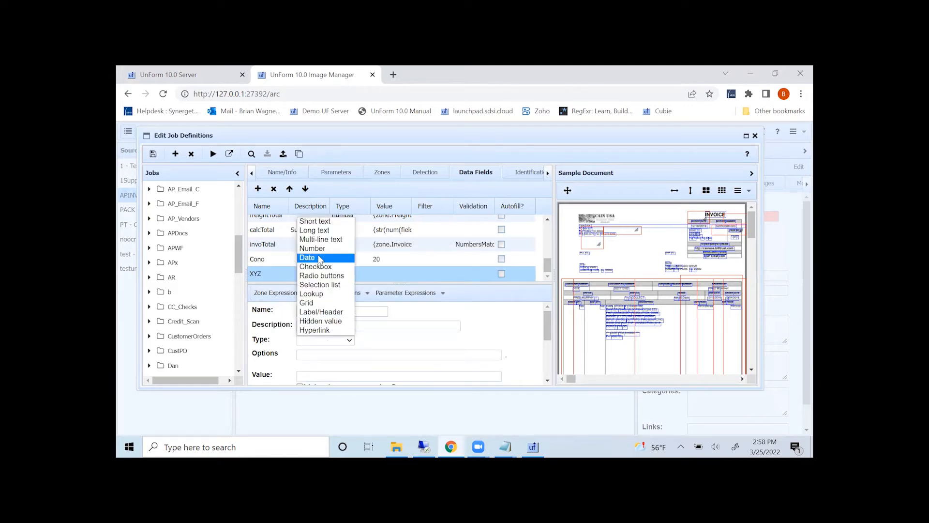
click(315, 224)
Set the XYZ field's value to the zone expression zone.ABC$ and save the job
click(313, 374)
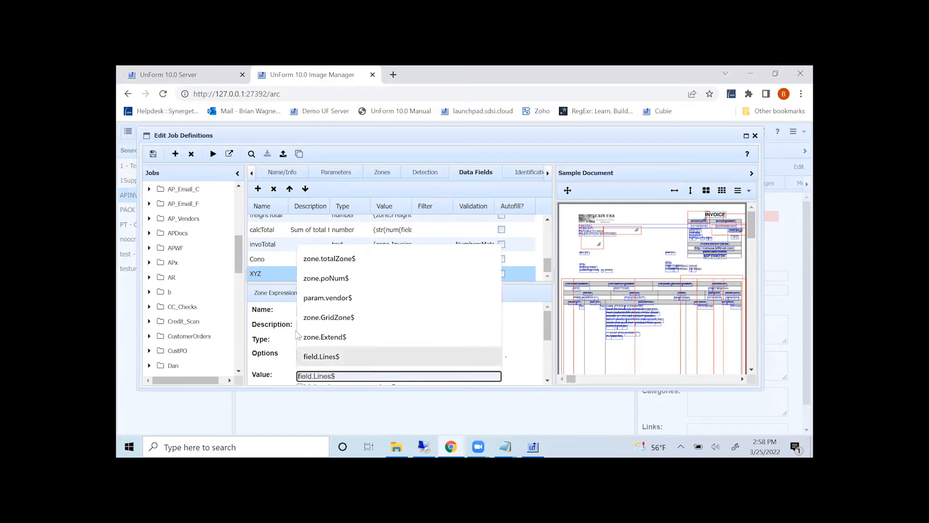
click(307, 293)
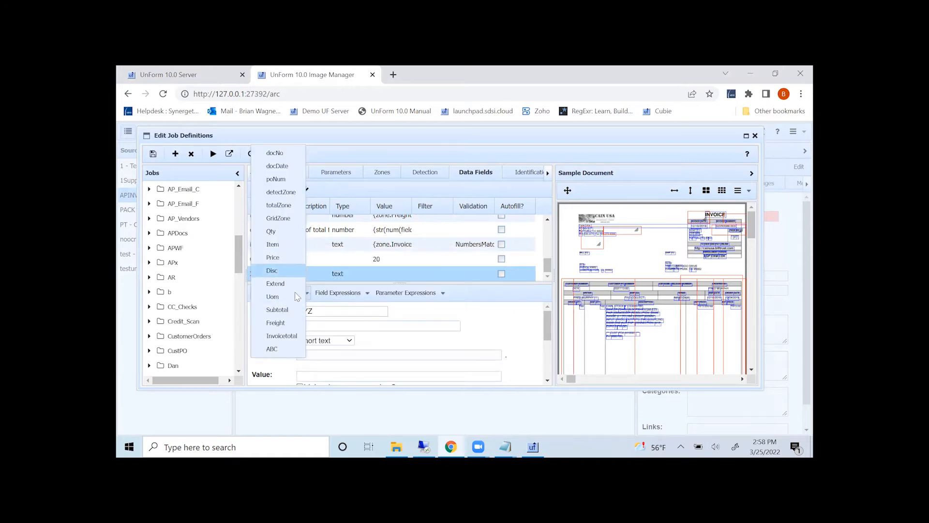
click(283, 347)
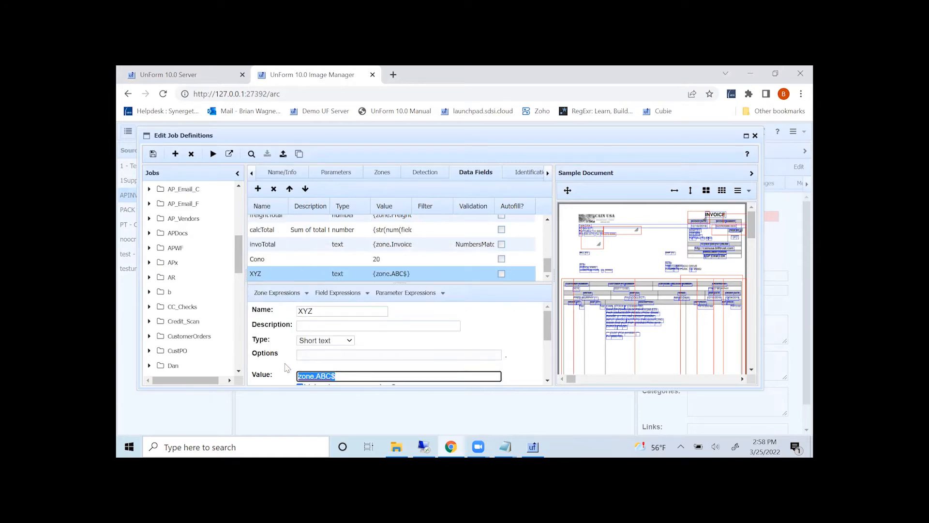
click(339, 377)
drag(337, 376, 294, 379)
click(153, 155)
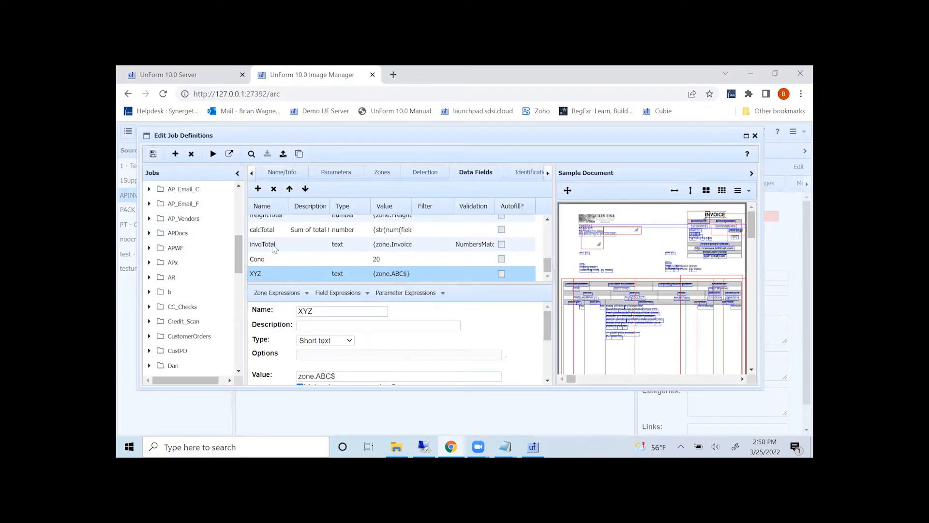
Move the XYZ data field up three places, directly above calcTotal, and save the job
click(289, 188)
click(289, 189)
click(290, 189)
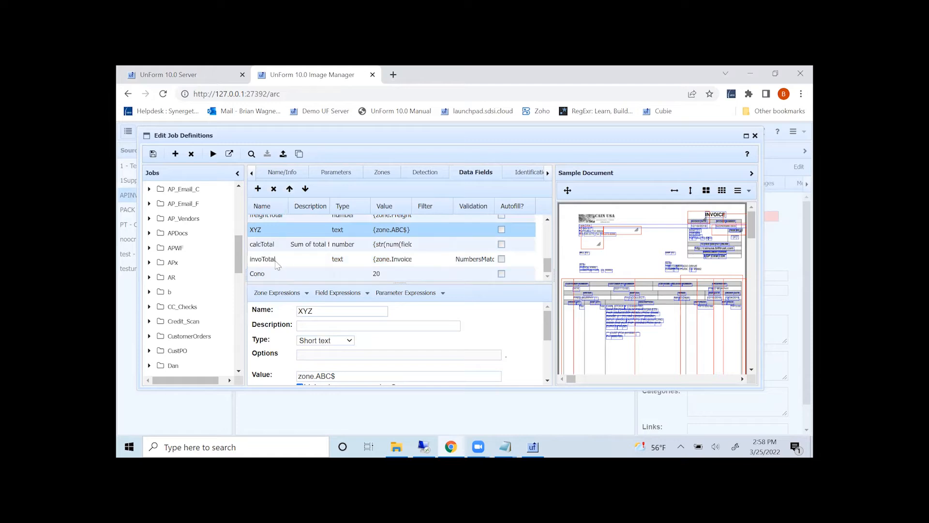
click(153, 155)
Start updating other jobs based on AP_ABB and sort the list of target jobs by job type
drag(238, 249, 238, 222)
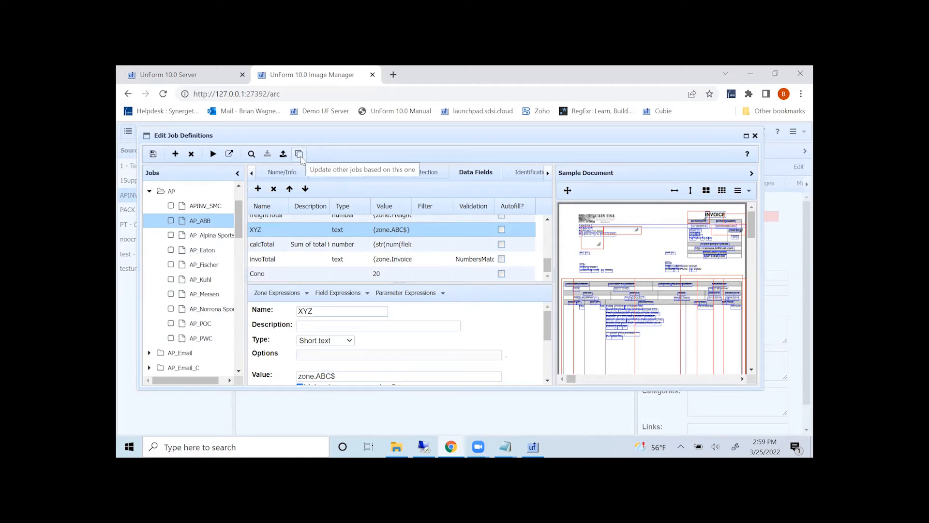
click(299, 154)
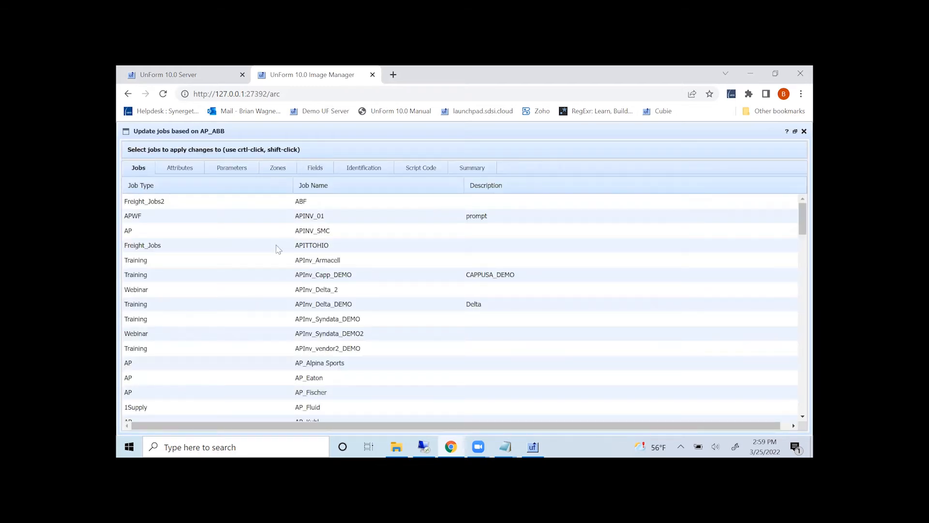
click(189, 190)
scroll(214, 277, down, 3)
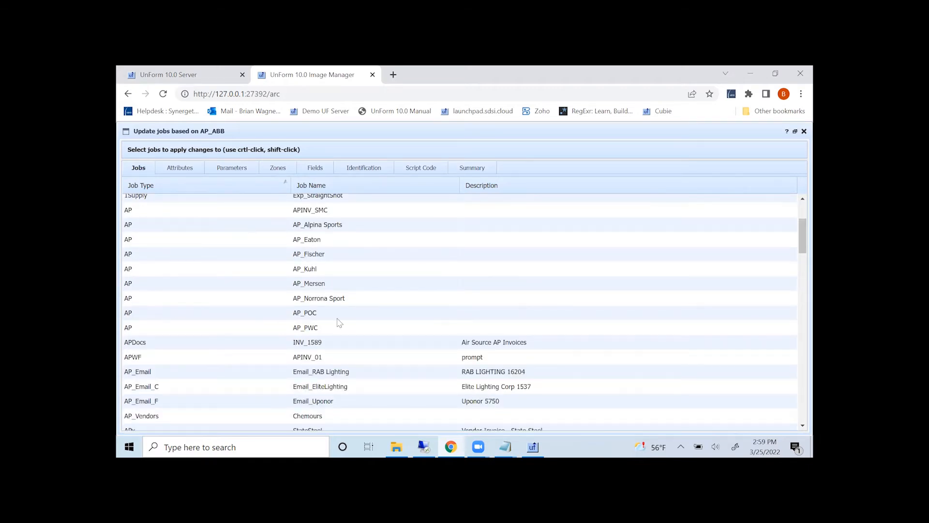
Select AP_Eaton, AP_Fischer and AP_Kuhl as the jobs that receive the changes
click(313, 244)
click(314, 248)
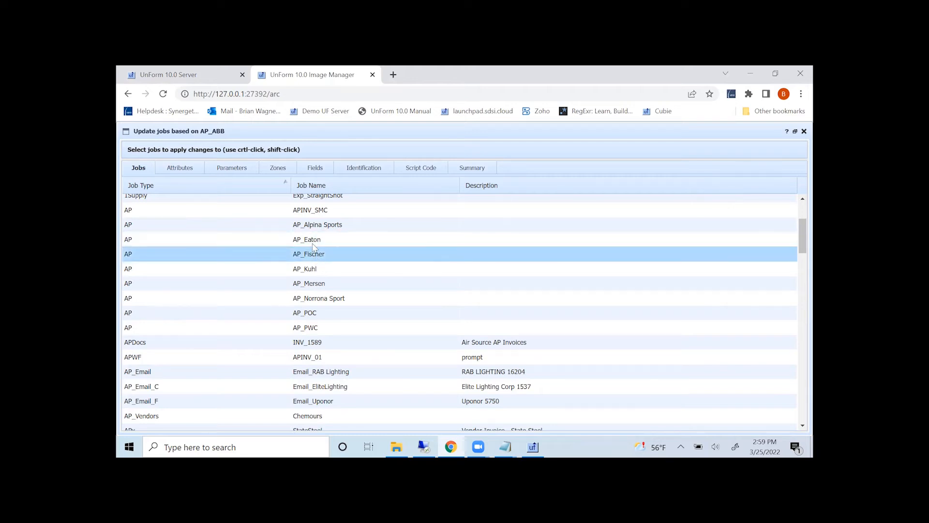
click(313, 243)
shift+click(316, 256)
shift+click(315, 269)
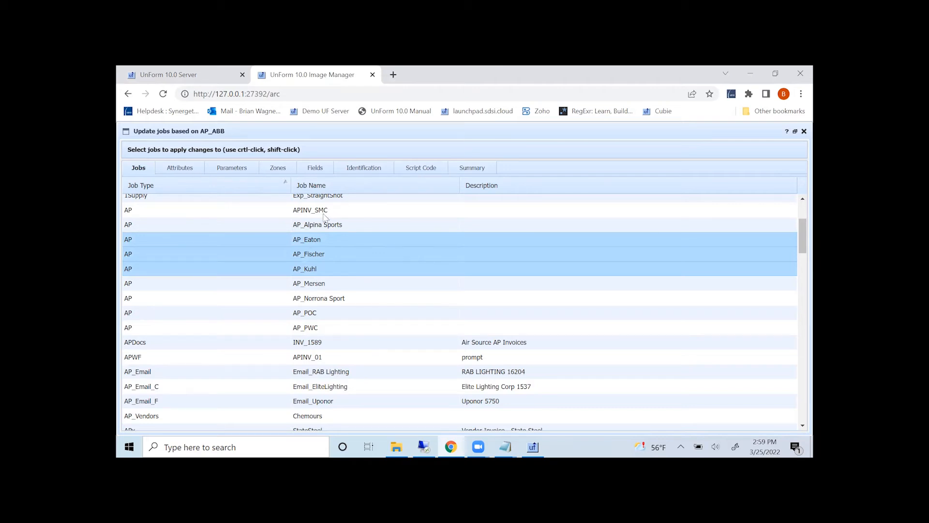
Mark the ABC zone and the XYZ data field for update in the selected jobs
click(274, 168)
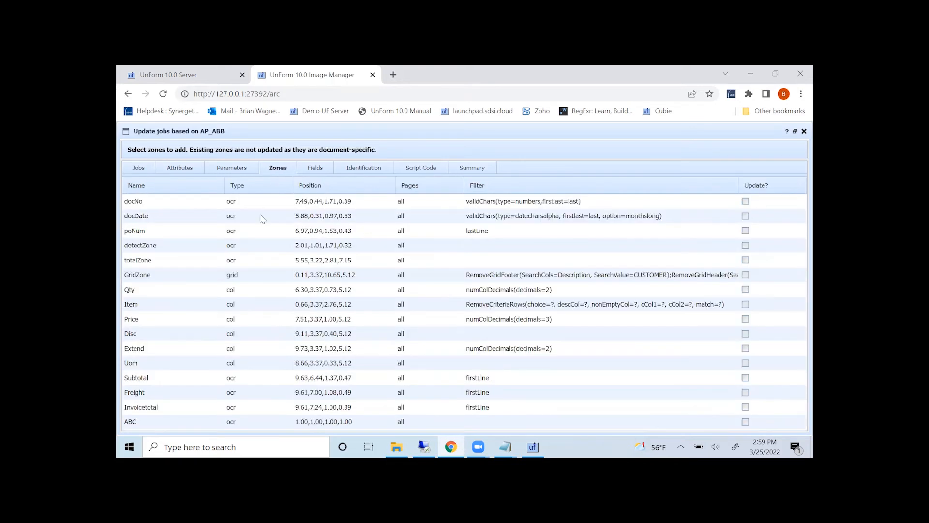
click(141, 423)
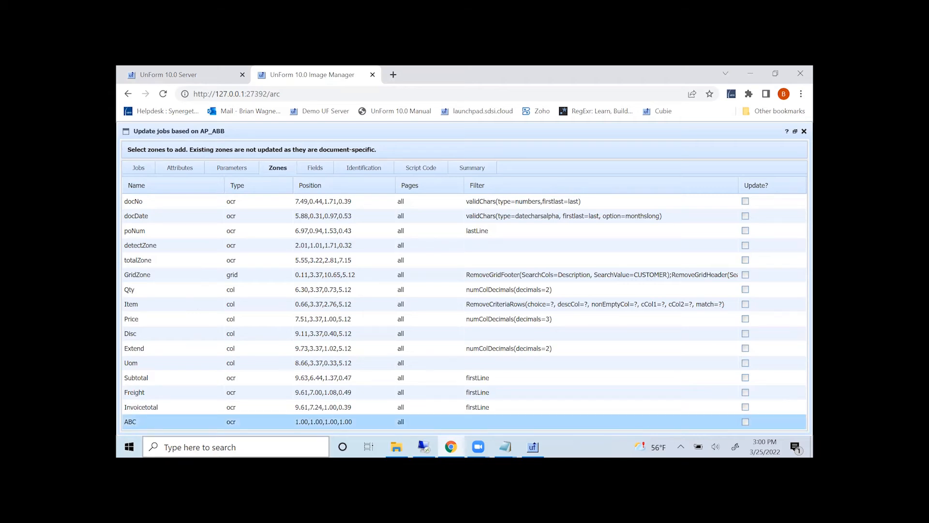
click(746, 422)
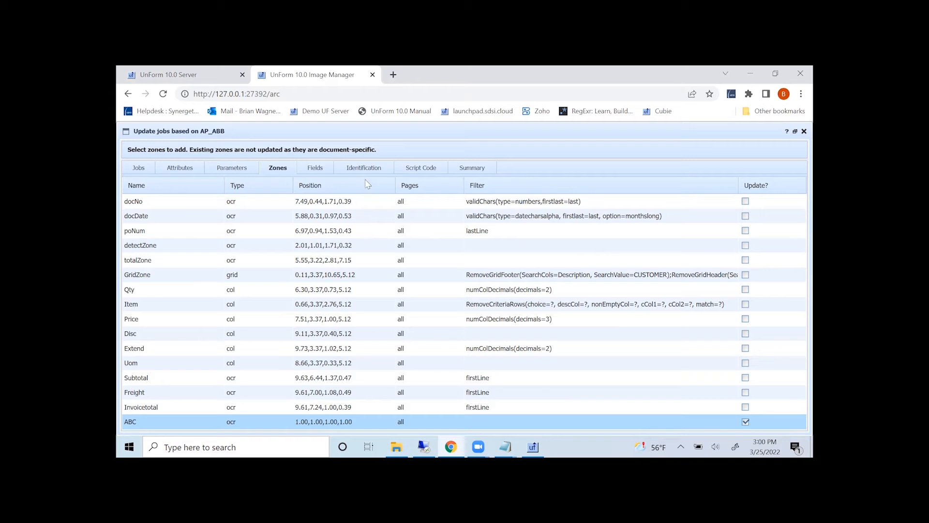
click(315, 168)
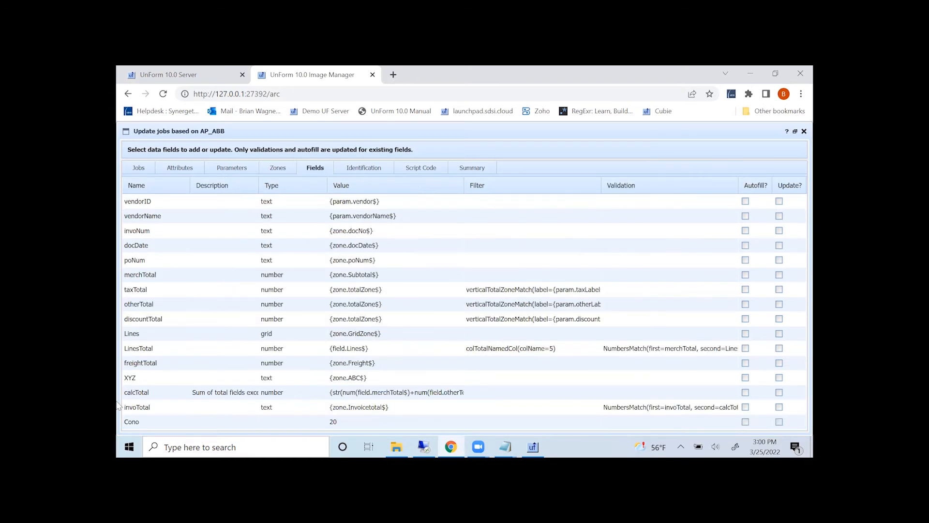
click(176, 377)
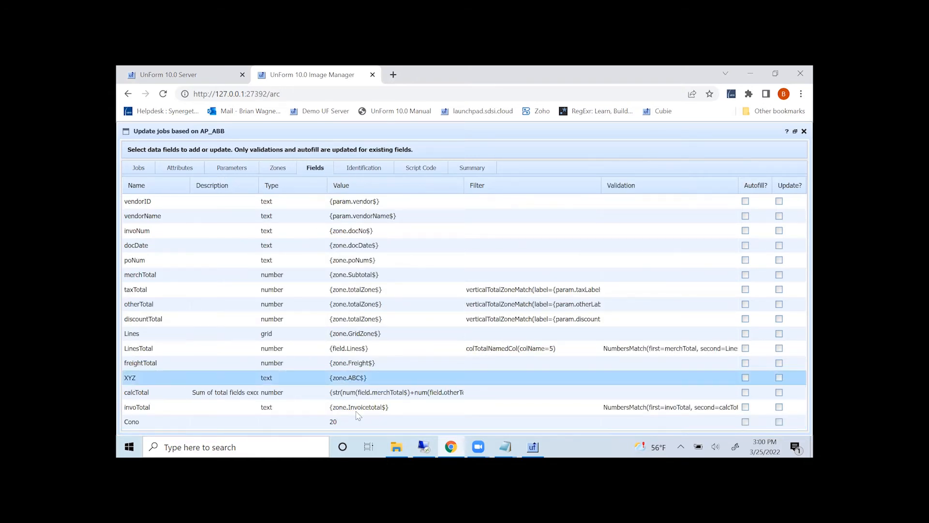
click(779, 378)
Review the custom script code sections and the update summary, including its target jobs, zone and field entries
click(429, 169)
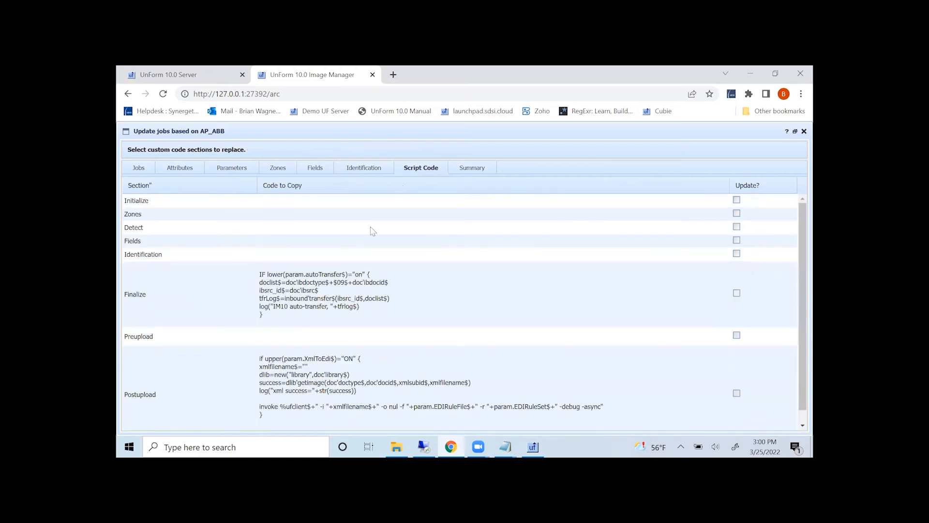
scroll(406, 286, down, 1)
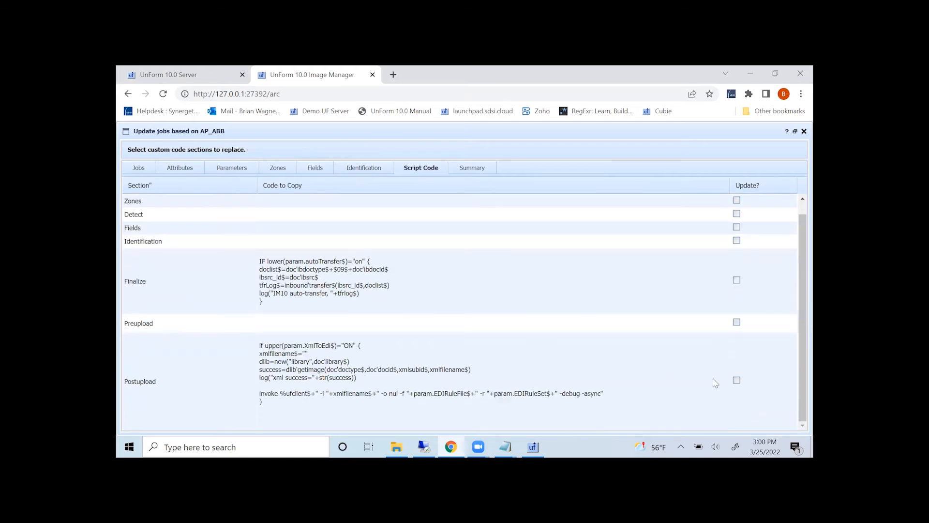
click(737, 380)
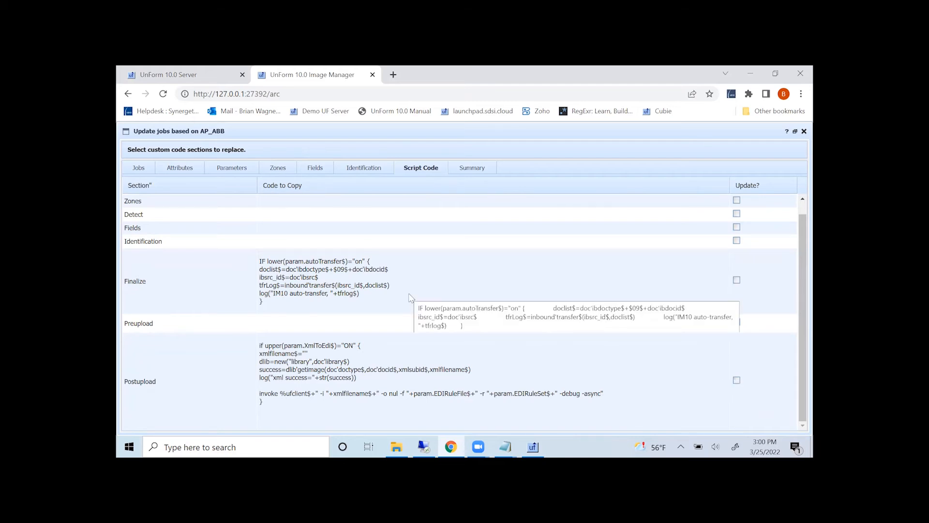
scroll(411, 291, up, 1)
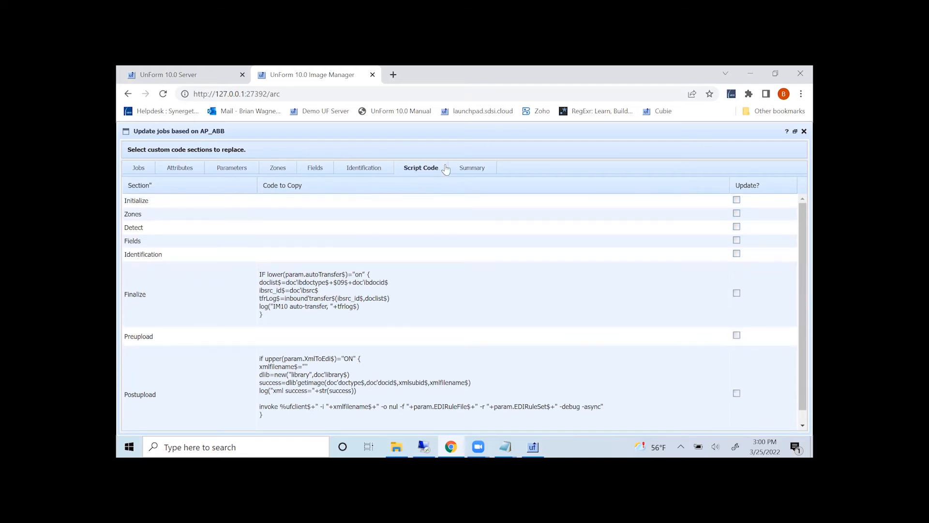
click(478, 170)
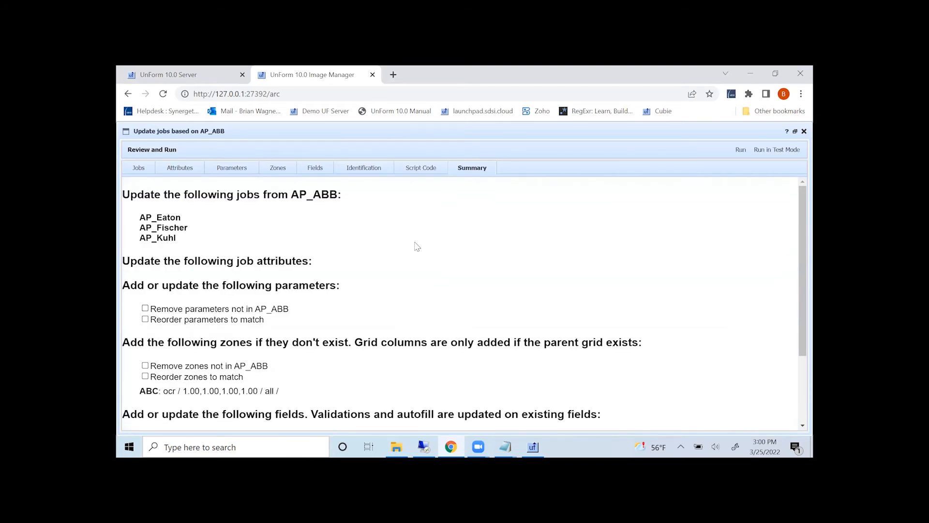
scroll(417, 247, down, 1)
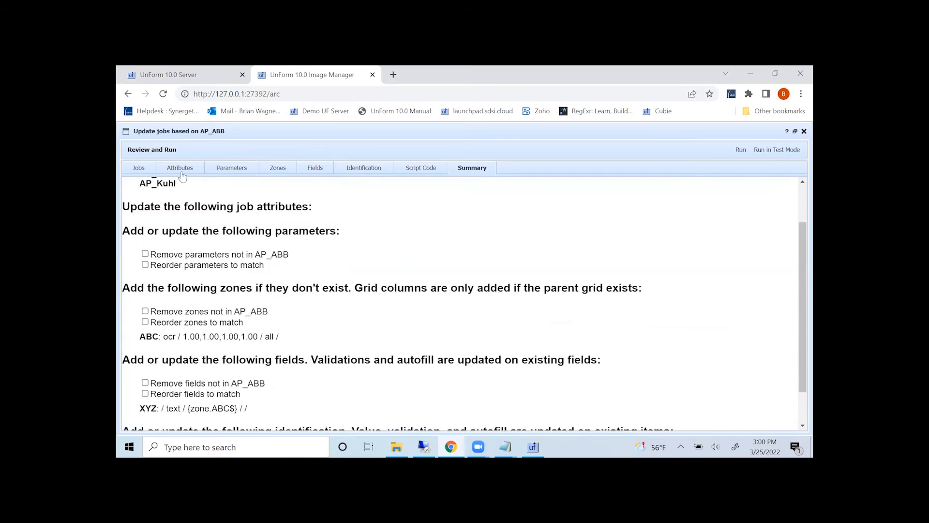
scroll(339, 290, down, 1)
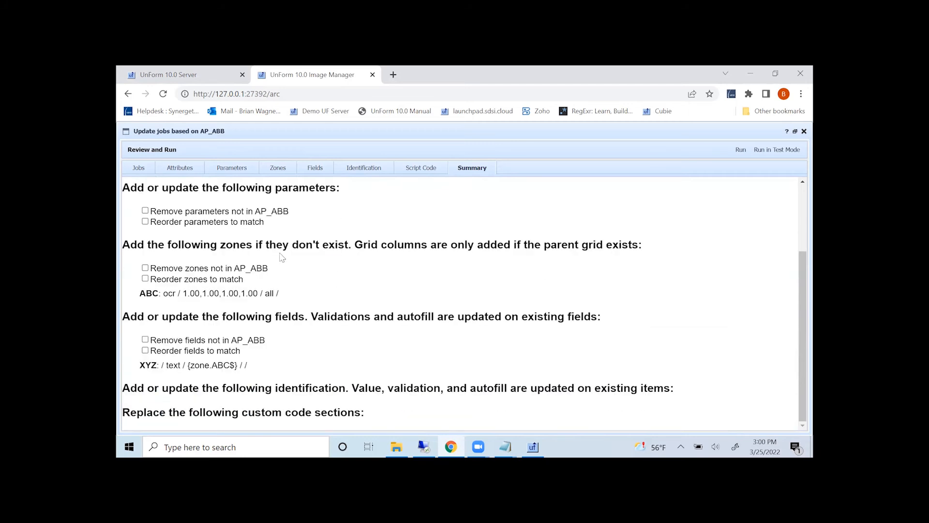
scroll(199, 254, up, 1)
drag(139, 349, 284, 349)
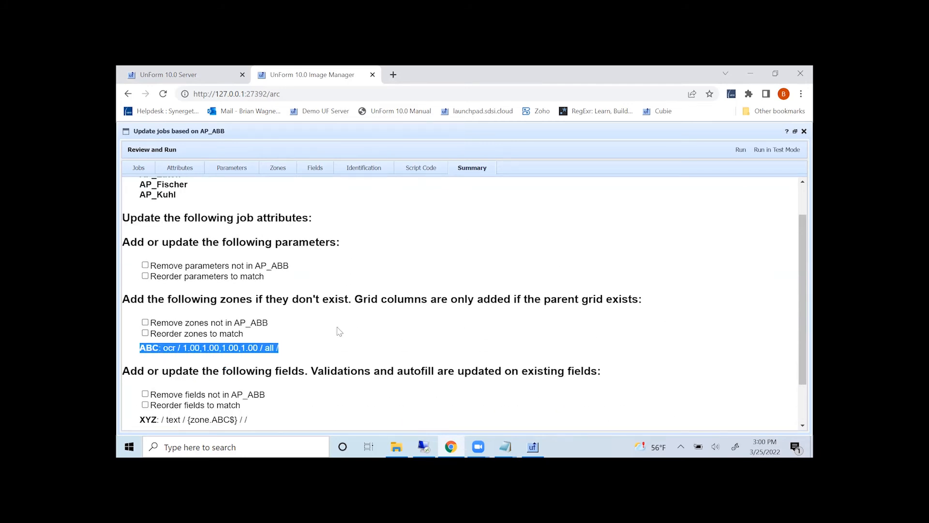
Set the data fields in the target jobs to be reordered to match AP_ABB
scroll(340, 331, down, 1)
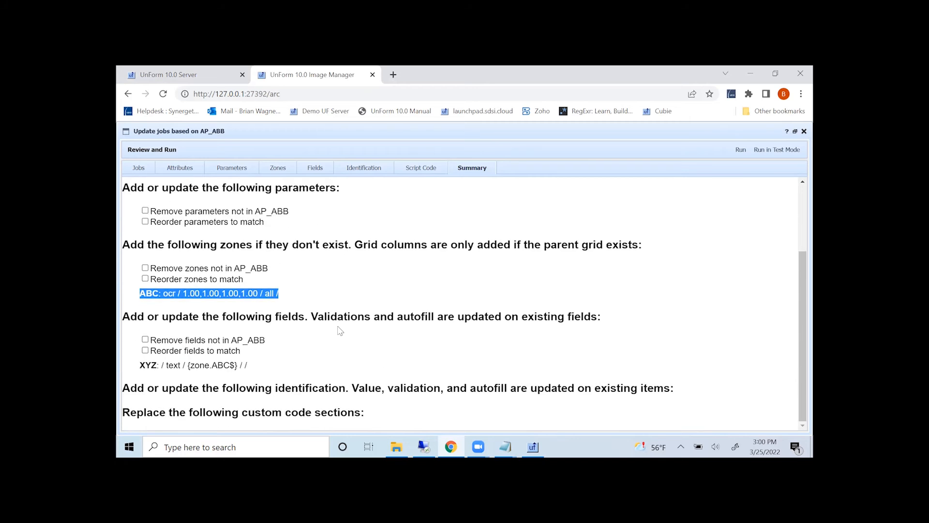
click(157, 372)
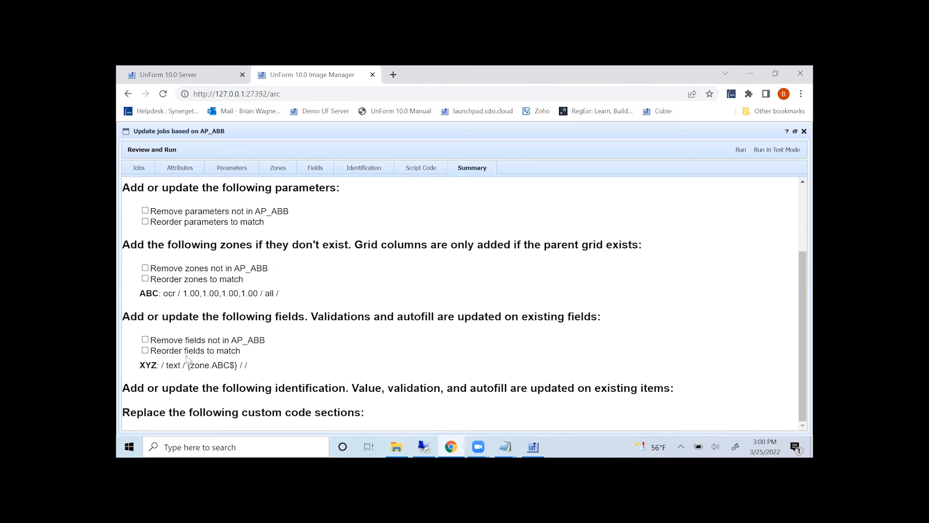
click(145, 351)
Check the update summary once more and run the bulk update from AP_ABB in test mode
scroll(252, 346, up, 2)
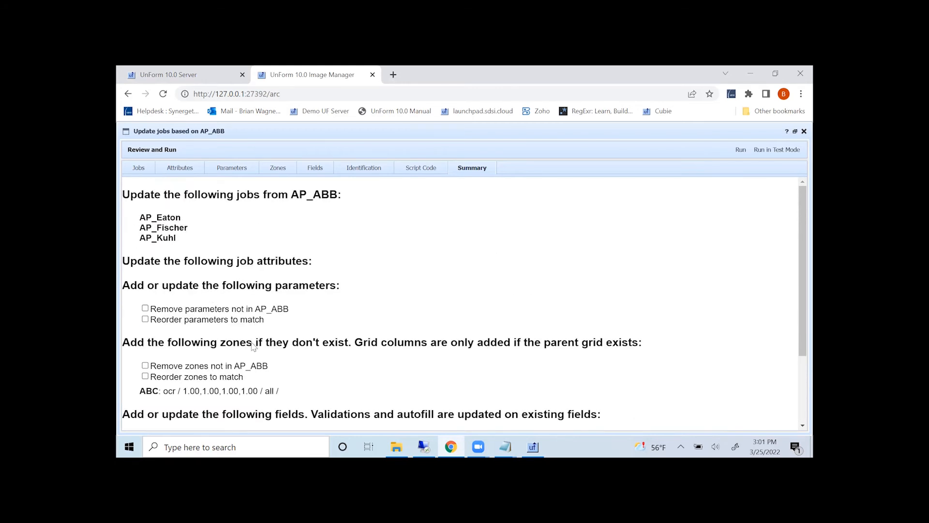
scroll(253, 346, down, 2)
scroll(254, 348, up, 2)
click(772, 152)
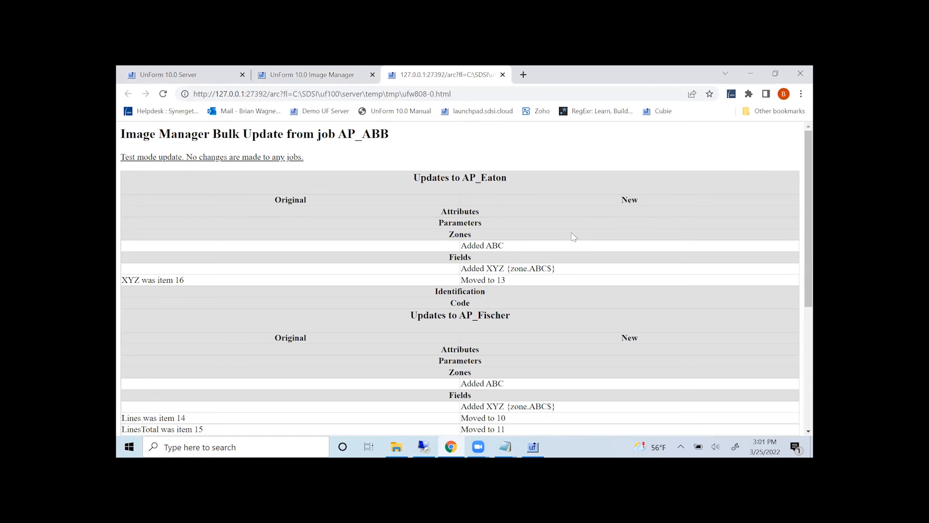
Review the test-mode report's zone additions, field additions and field moves for each target job, and close the report
drag(415, 178, 513, 181)
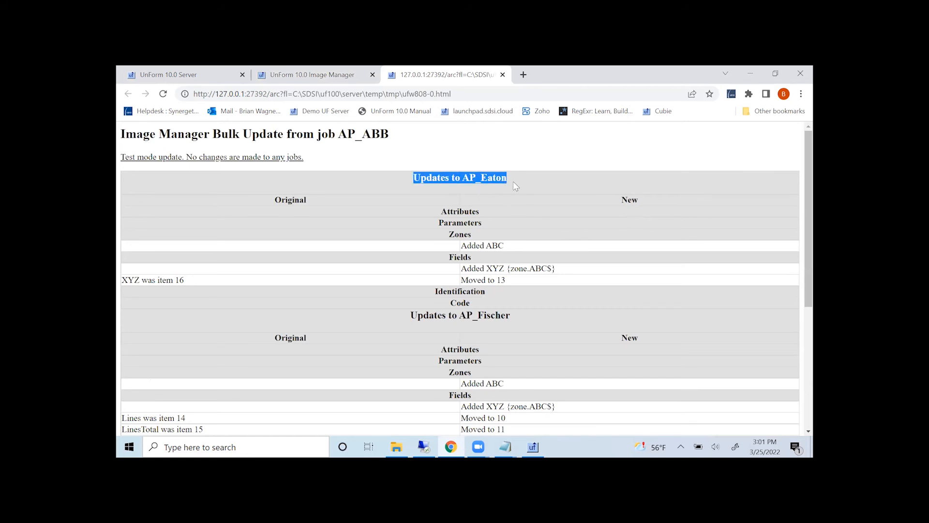
drag(455, 318, 506, 318)
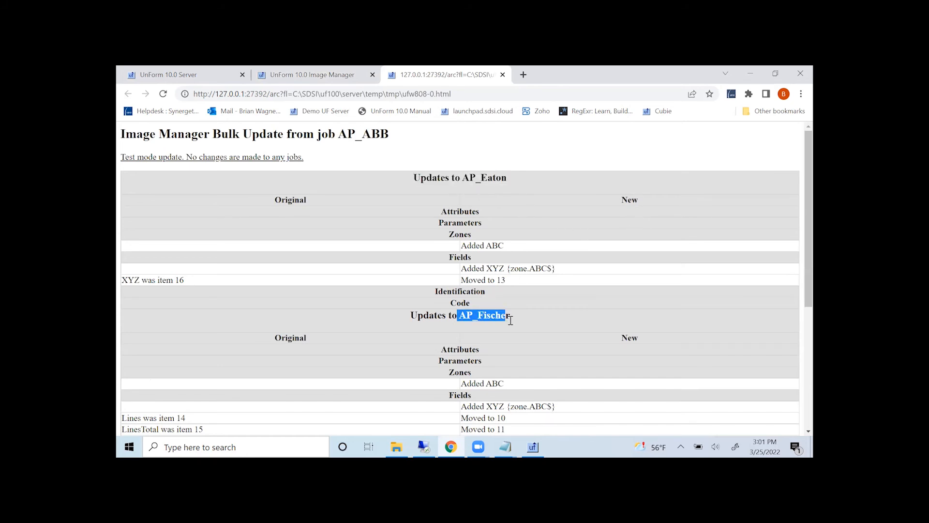
scroll(505, 318, down, 1)
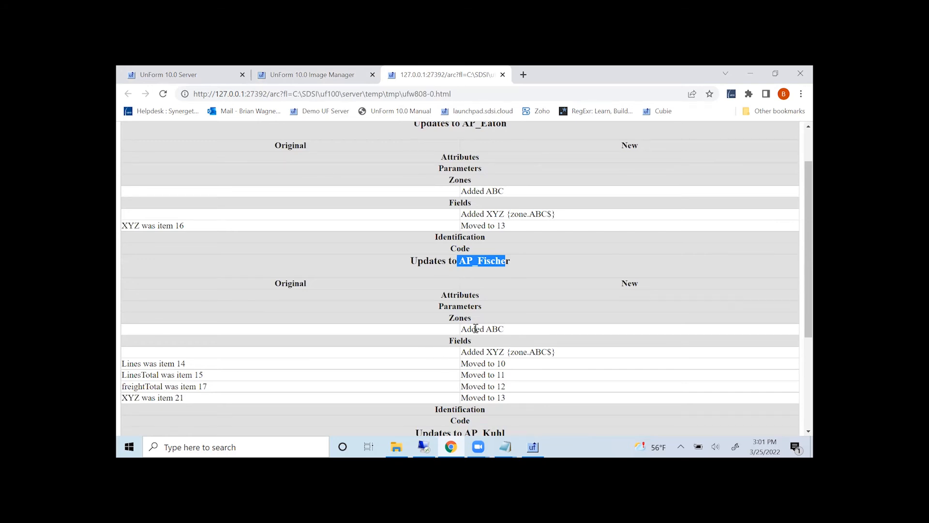
drag(462, 192, 564, 216)
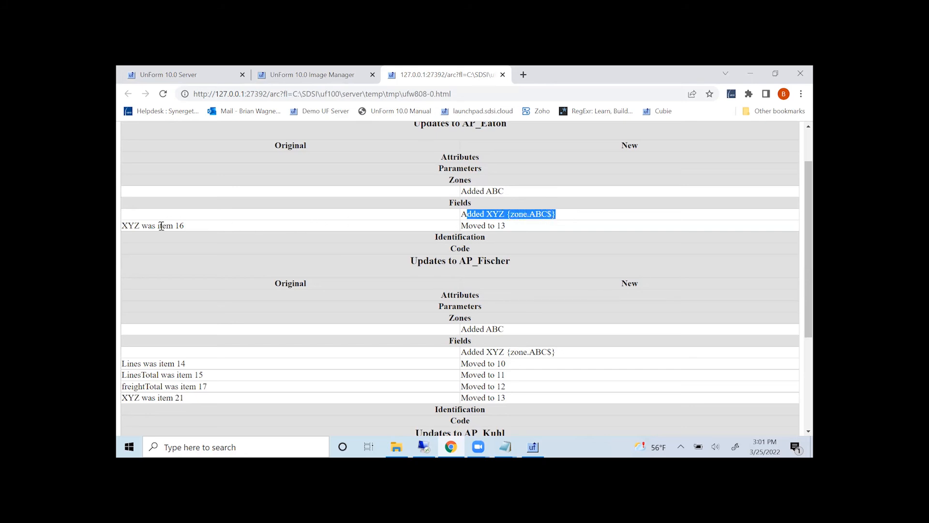
double_click(127, 226)
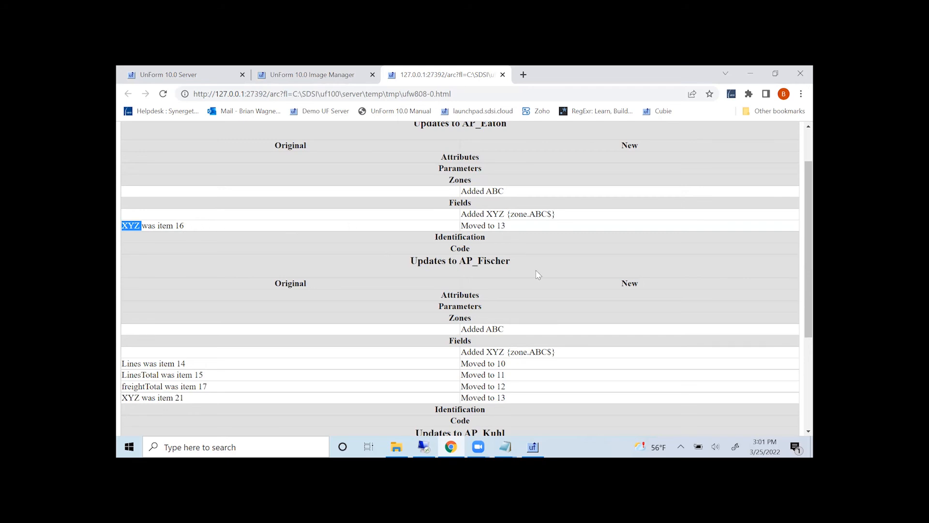
scroll(537, 274, down, 3)
scroll(539, 272, up, 5)
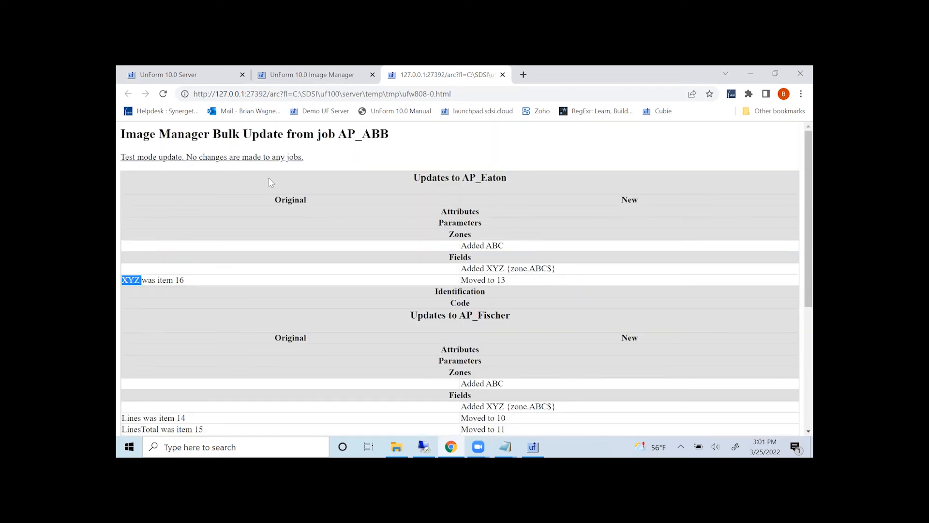
click(503, 75)
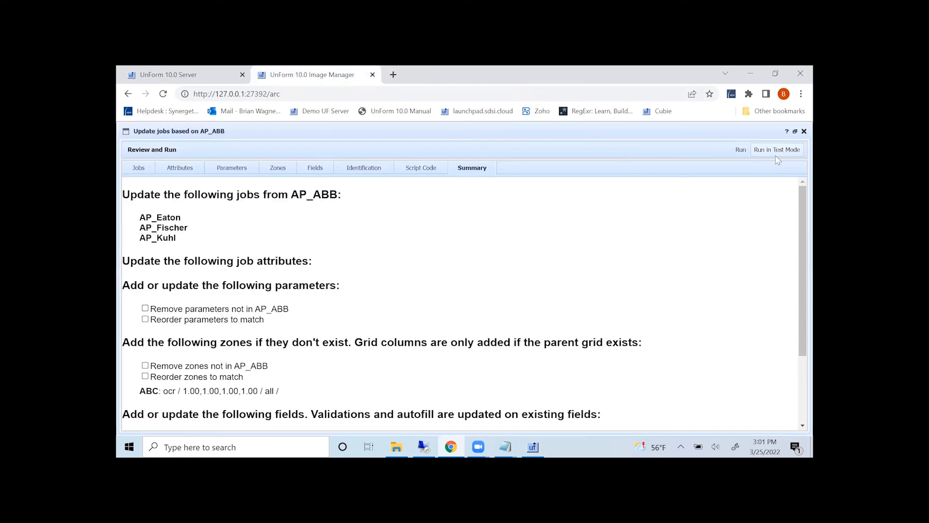
Run the live update on the selected jobs and review its report, including the backup and log file paths
click(742, 151)
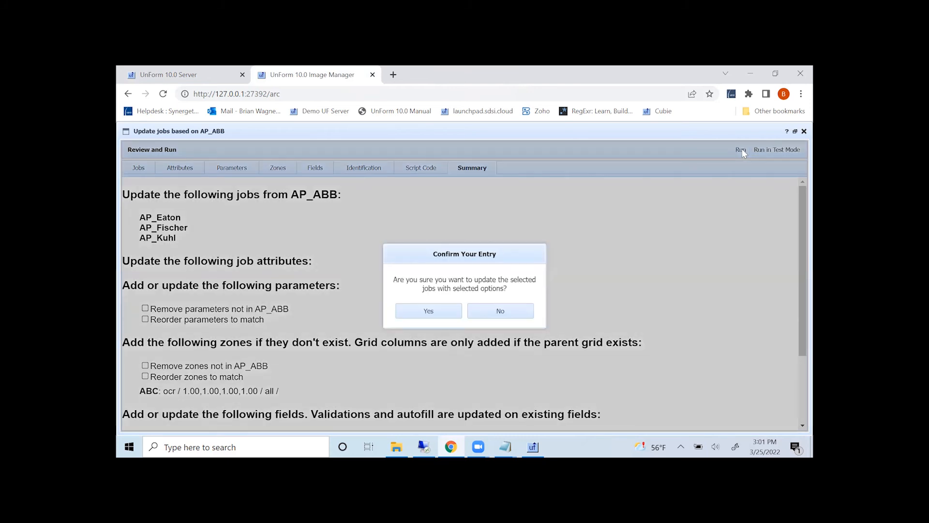
click(429, 312)
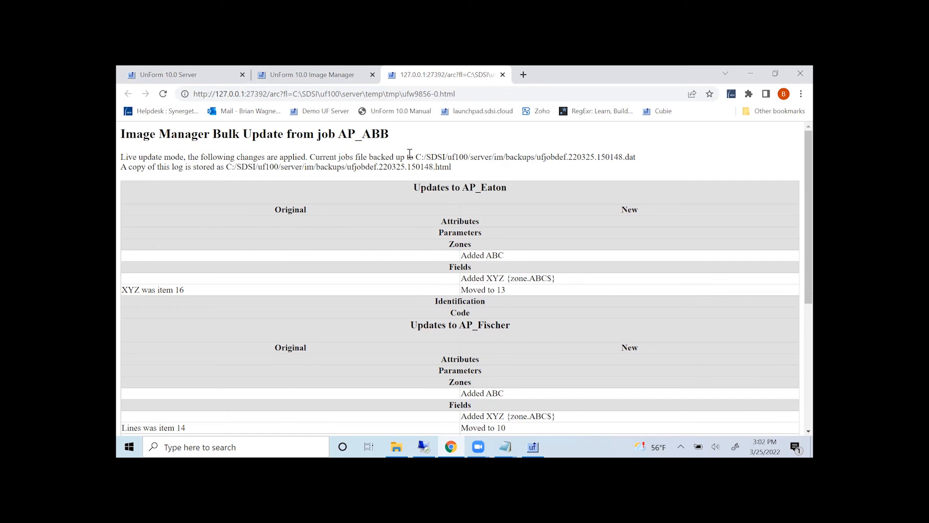
drag(413, 155, 461, 172)
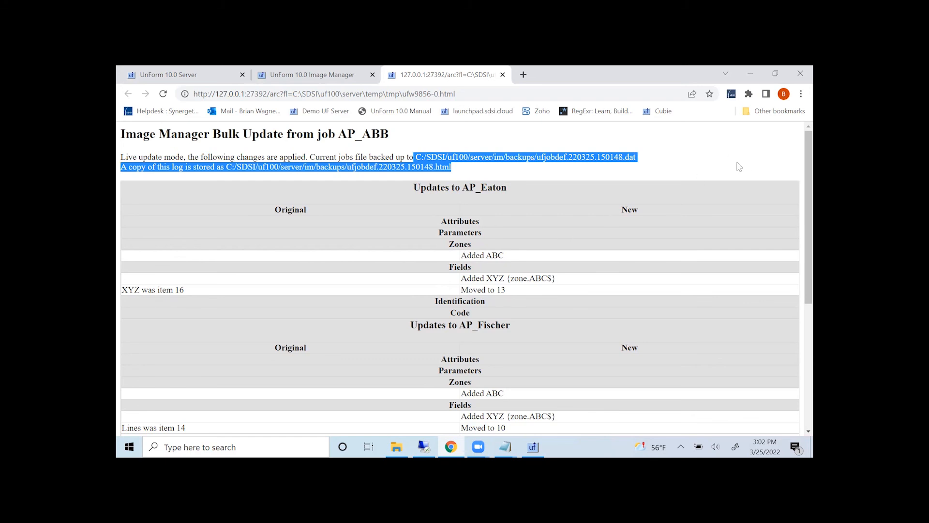
click(665, 266)
scroll(658, 271, down, 3)
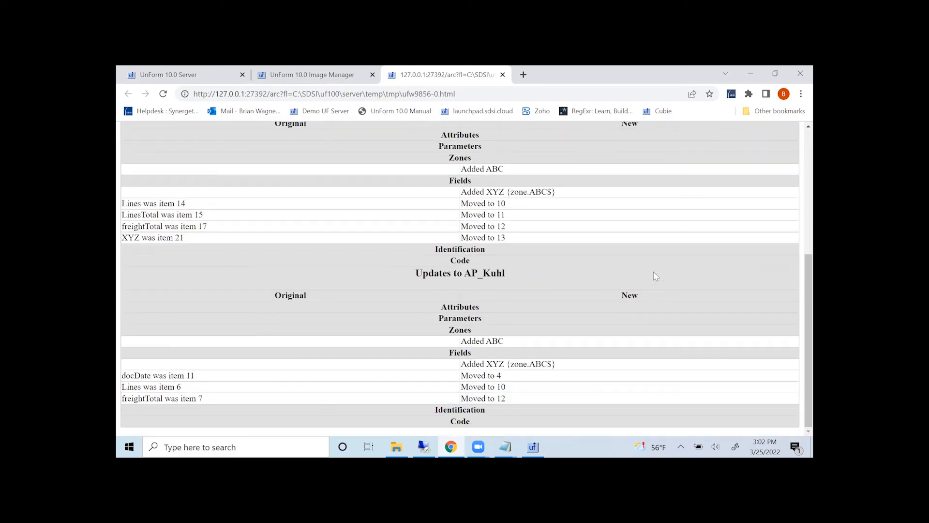
scroll(656, 276, up, 3)
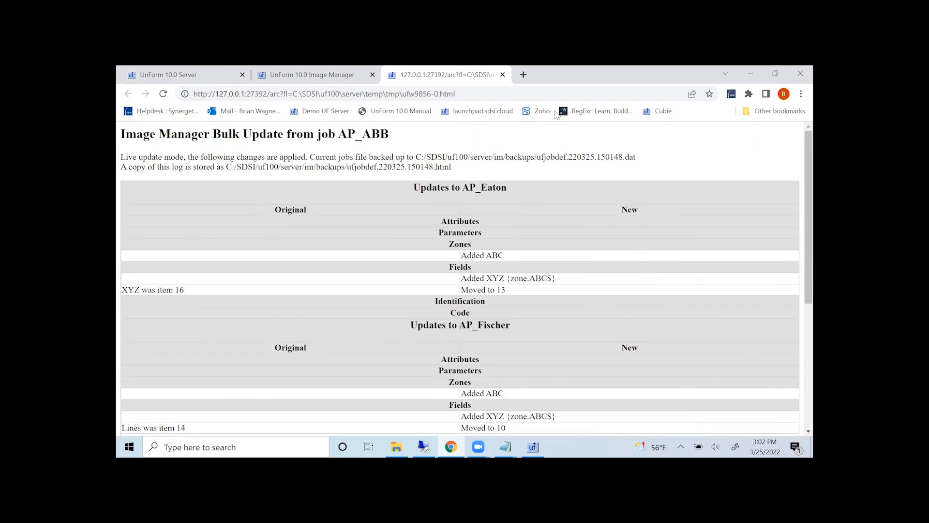
Close the live update report, the job update window and the job definitions editor
click(504, 75)
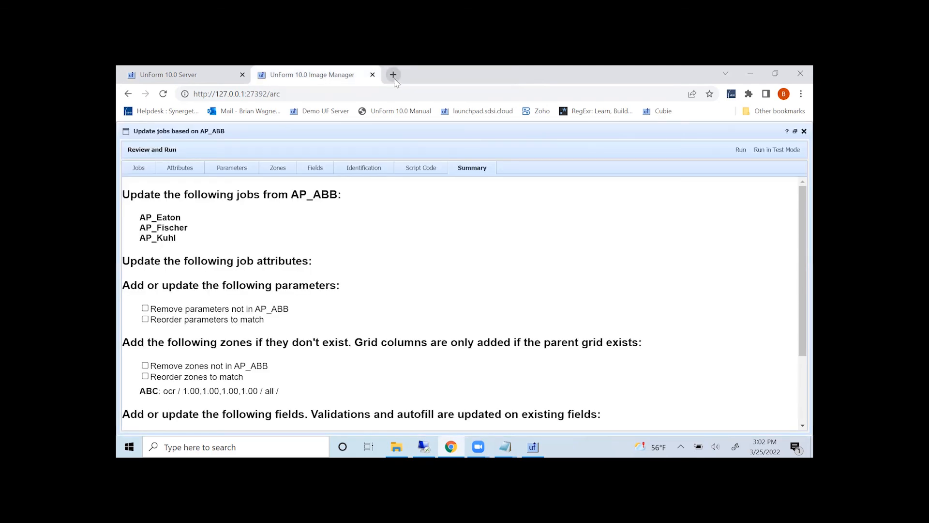
click(804, 131)
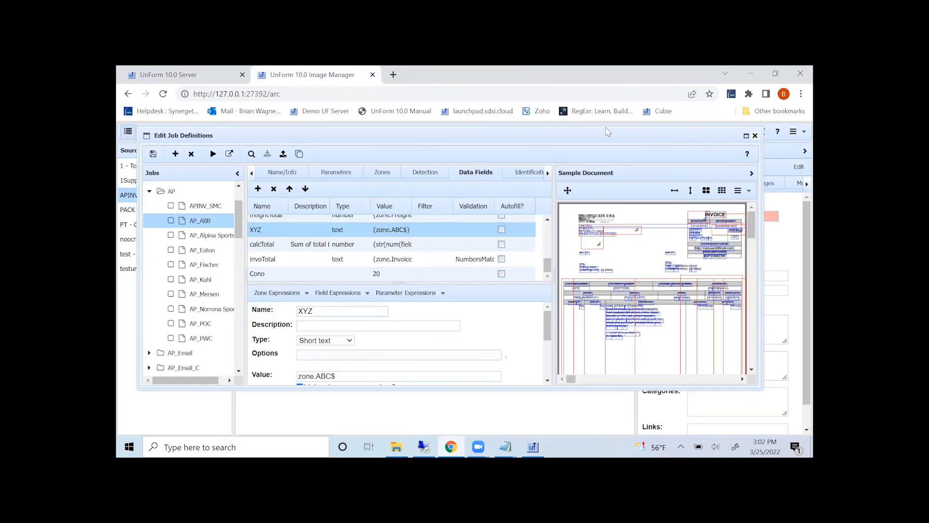
click(755, 135)
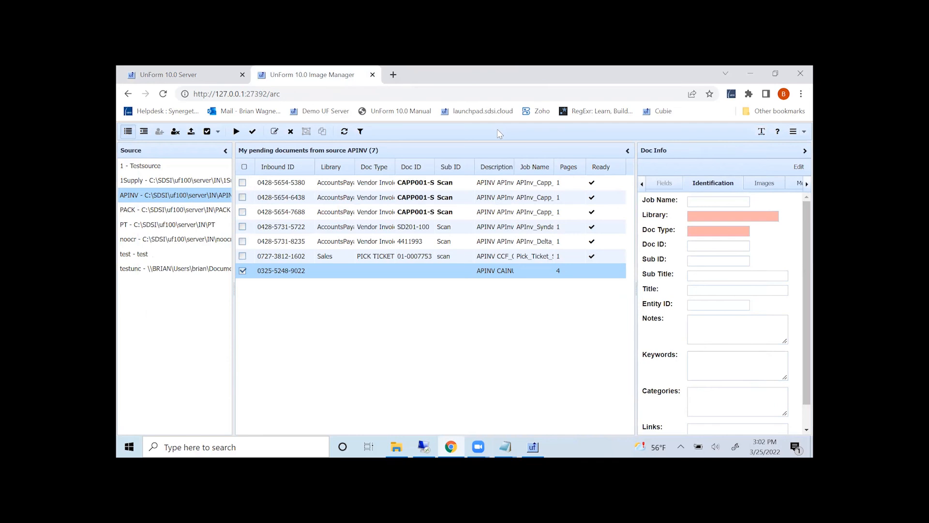